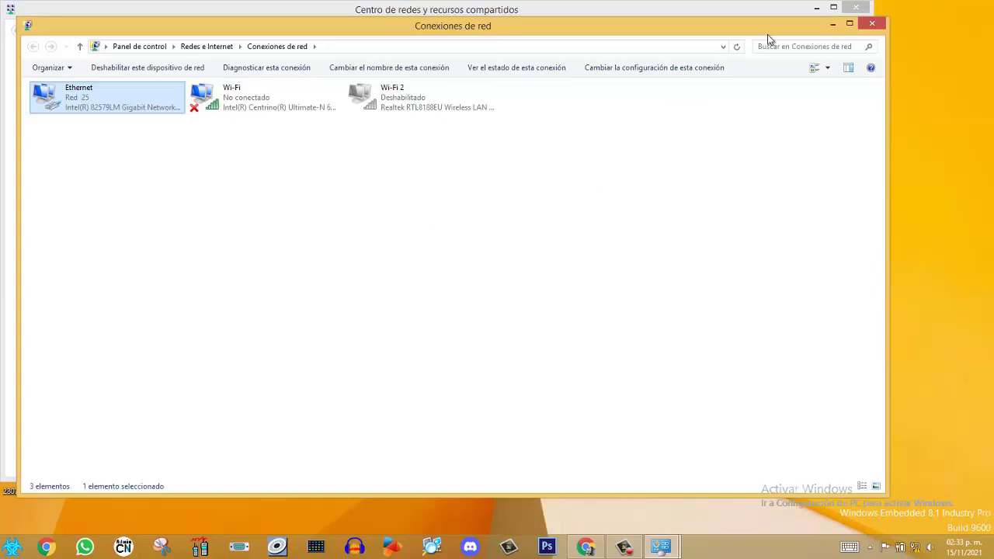
- Put away the open network windows and open Google Chrome maximized with the existing personal profile, the first one listed
left_click(832, 24)
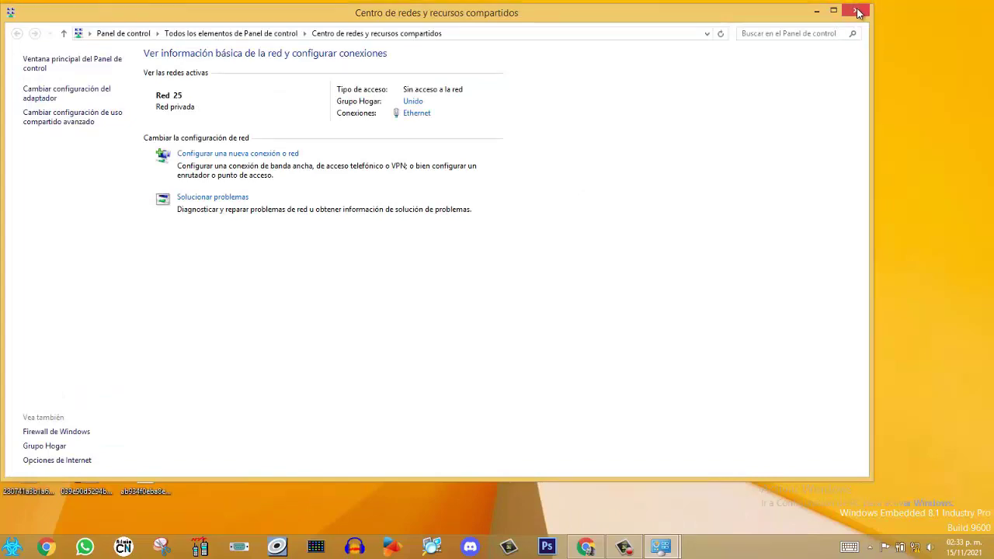
left_click(856, 8)
left_click(47, 547)
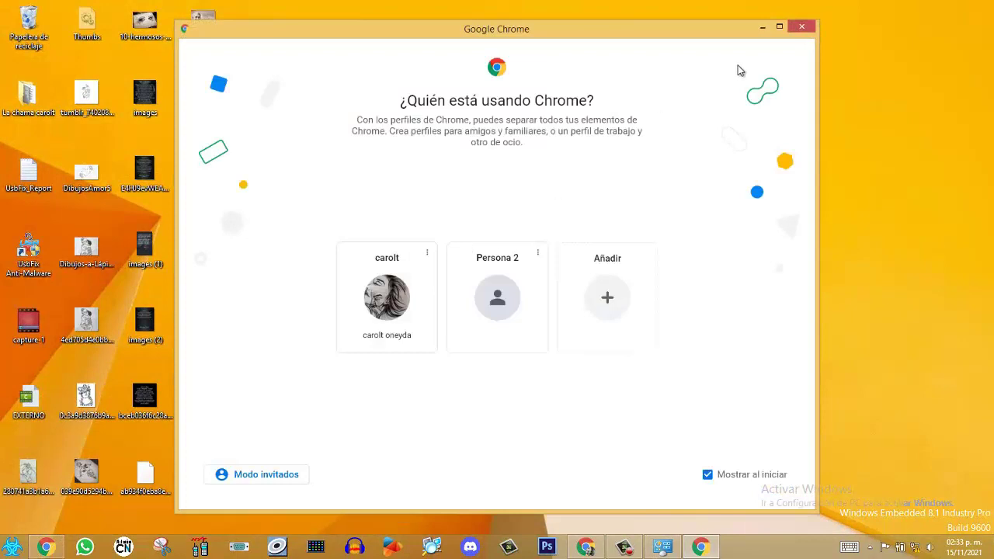
left_click(780, 28)
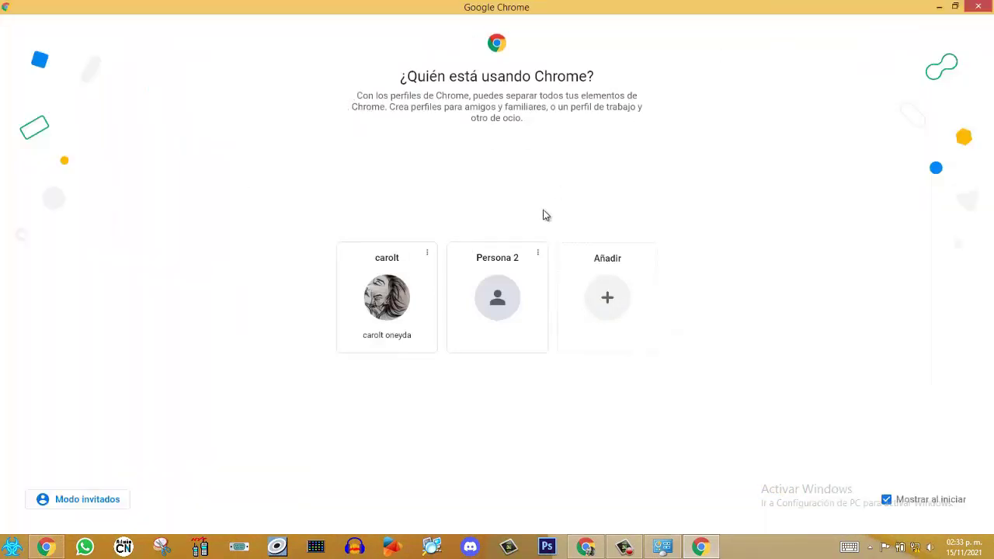
left_click(637, 313)
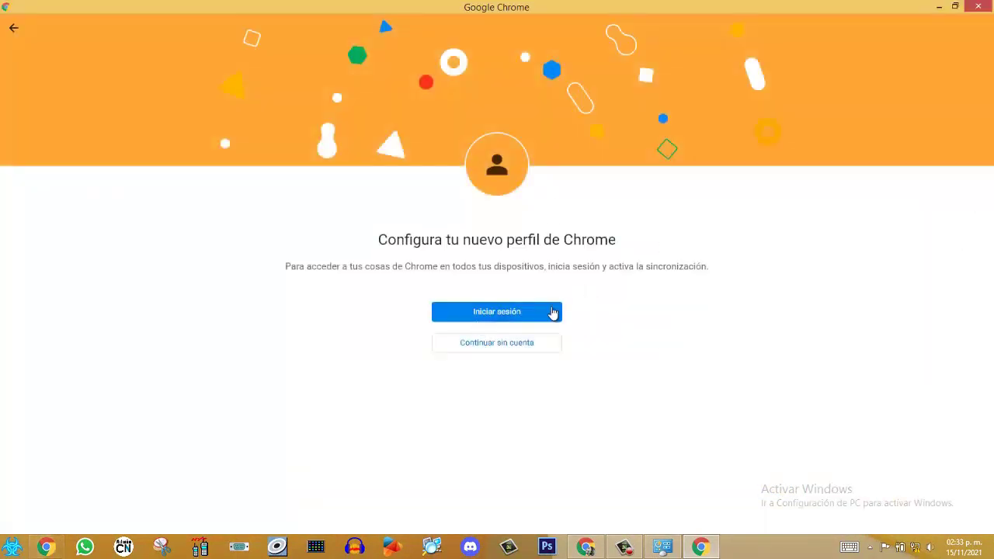
left_click(15, 29)
left_click(391, 308)
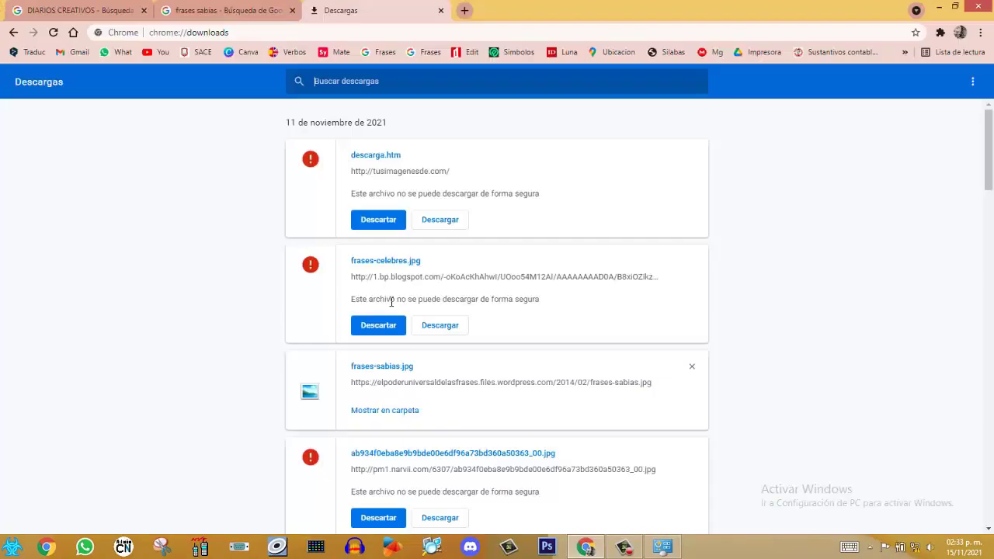
- Close the downloads page and both Google search pages, leaving only a new blank tab
left_click(441, 11)
left_click(291, 10)
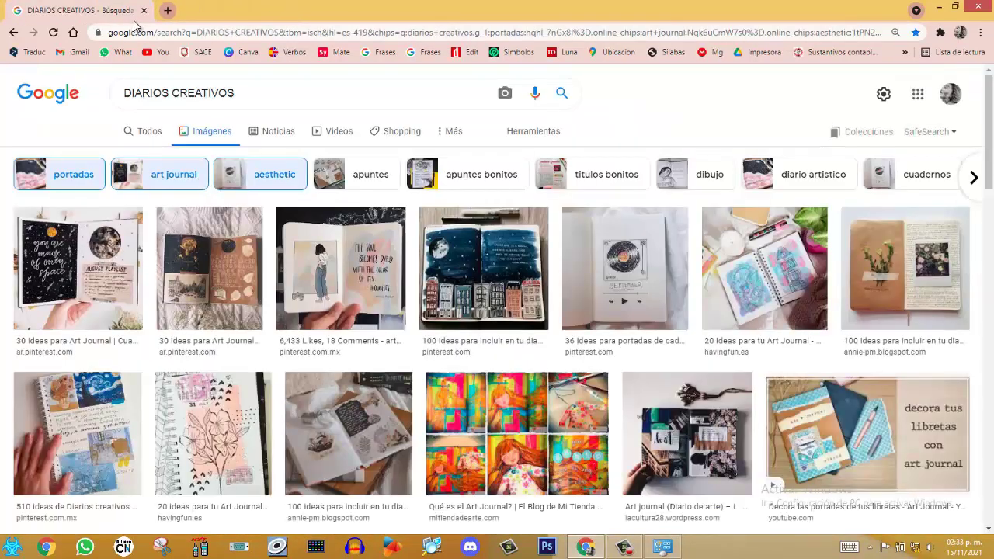
left_click(167, 10)
left_click(144, 10)
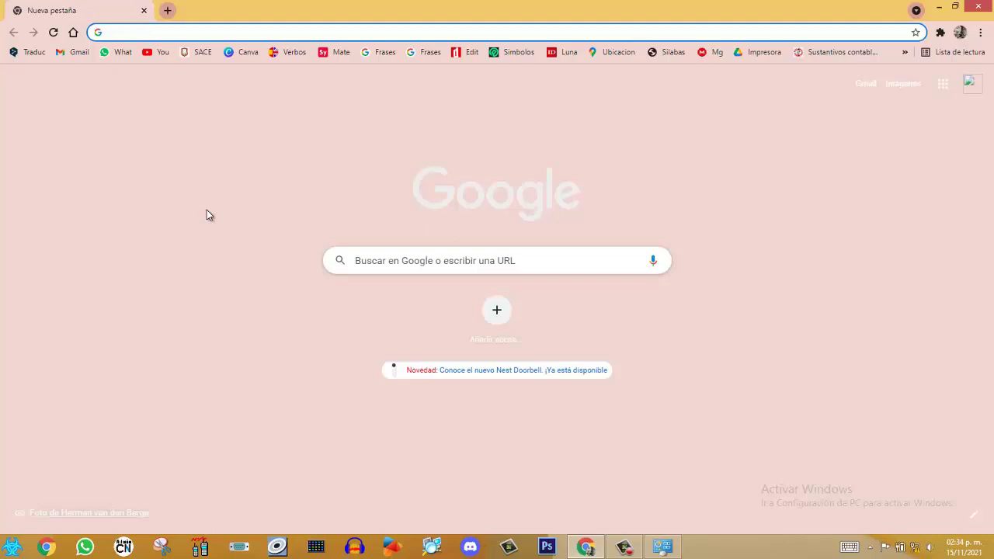
- Go to the device's web interface at 192.168.1.222
type("192.168.1")
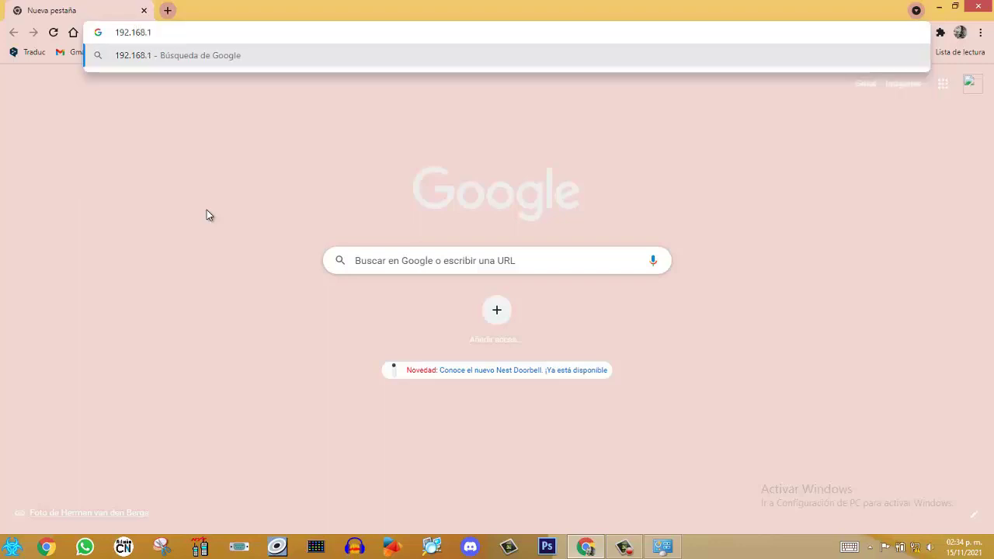
type(".1")
type("222")
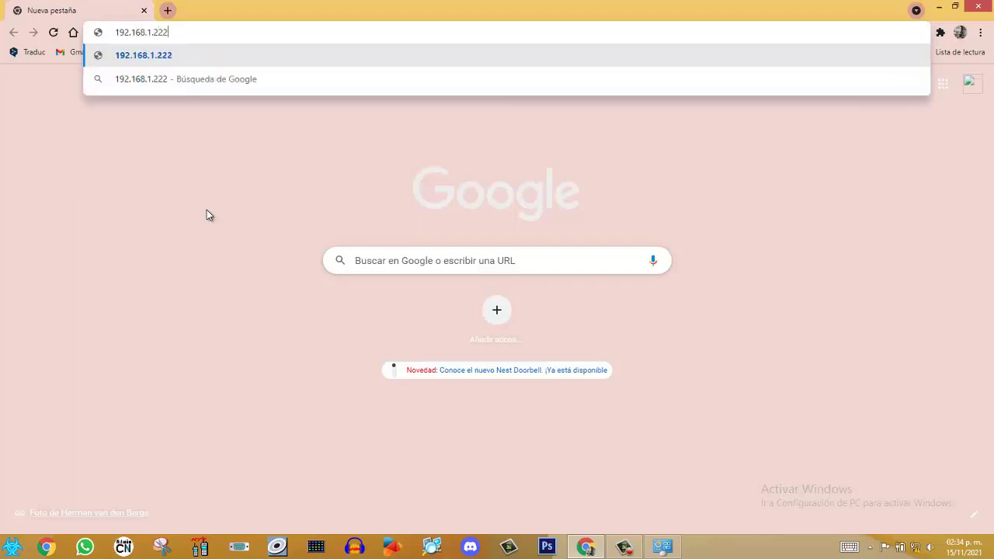
key("Return")
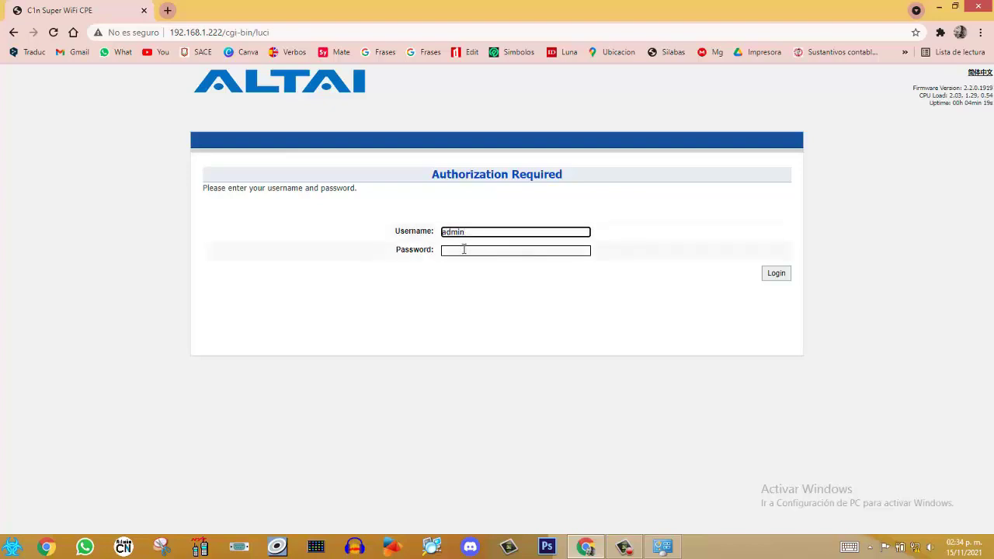
- Log in to the Altai web interface as admin with the account password and save the credentials in the browser
left_click(465, 250)
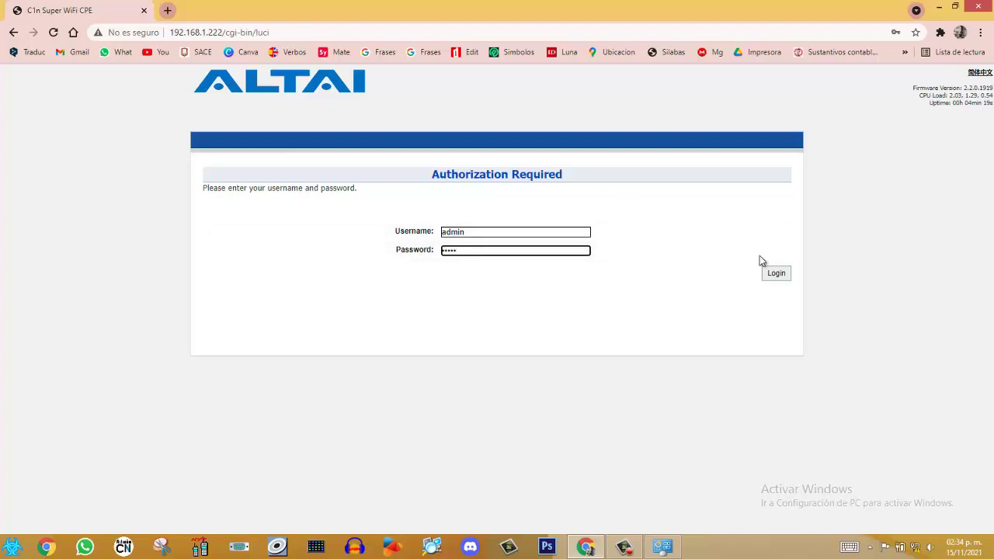
left_click(780, 276)
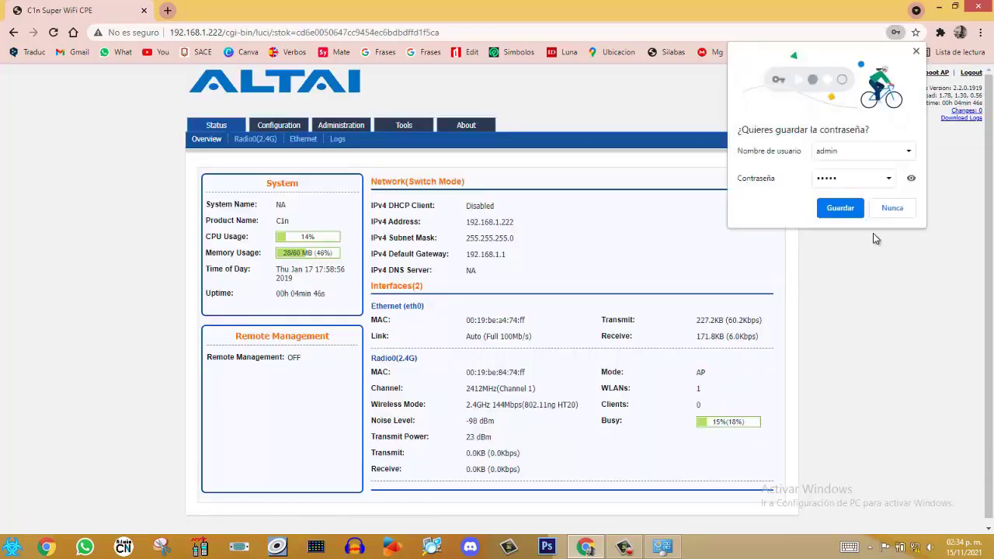
left_click(839, 209)
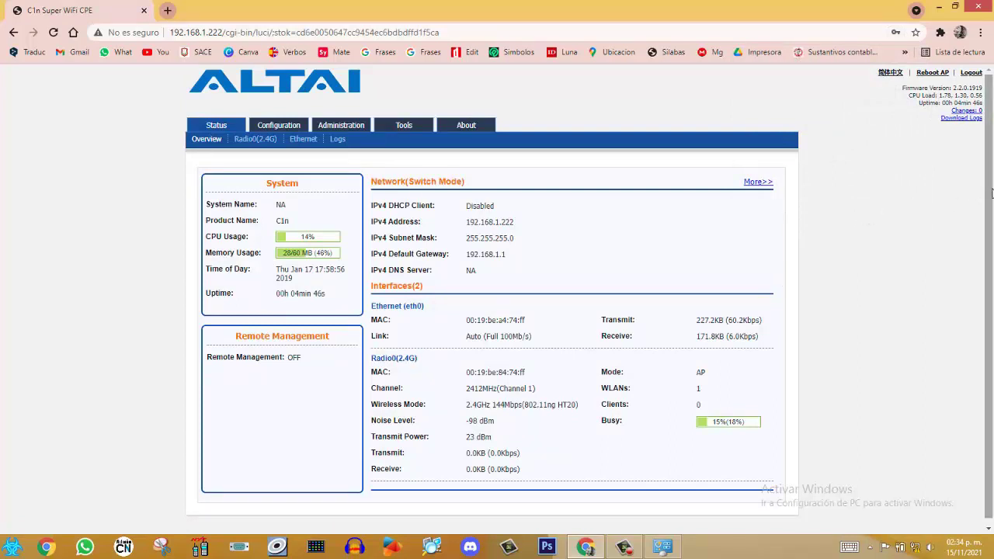
- Open the general network settings in the device configuration
scroll(992, 193, "down", 1)
scroll(991, 194, "up", 1)
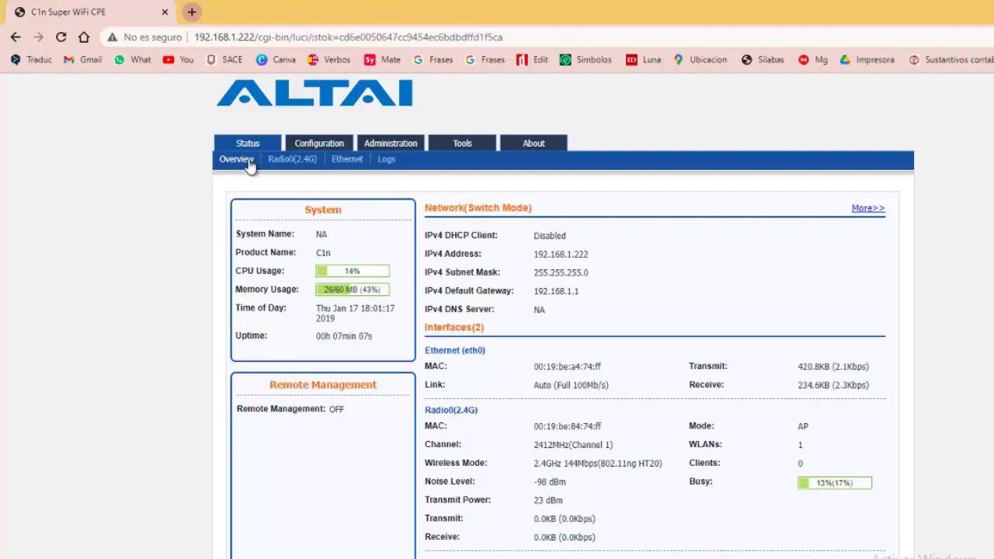
left_click(304, 150)
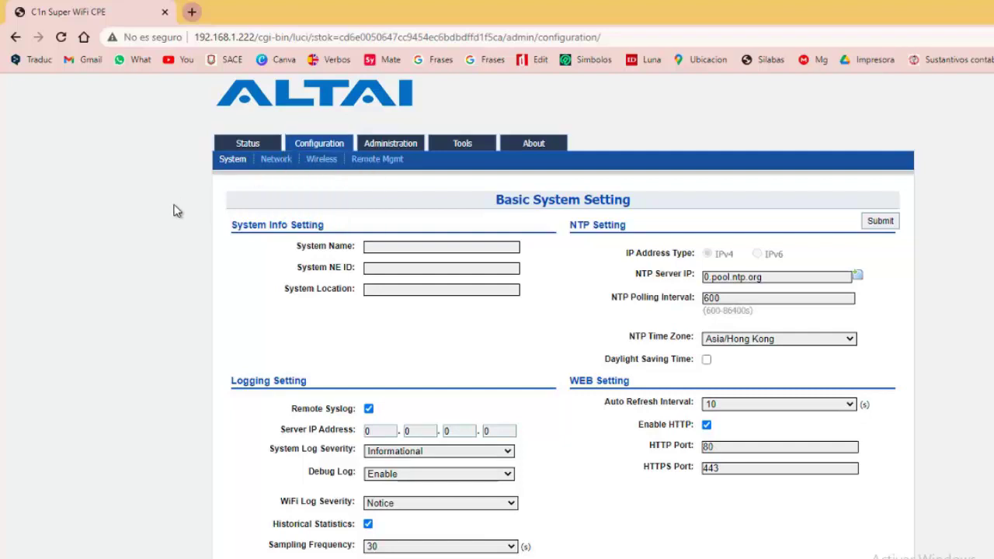
left_click(282, 165)
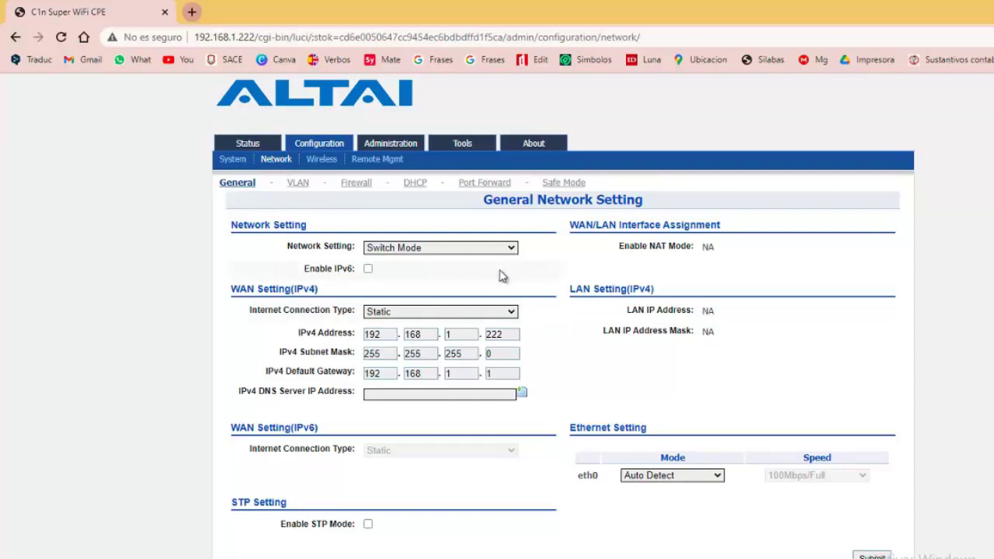
- Keep Switch Mode as the network setting and Static as the IPv4 WAN internet connection type
left_click(514, 254)
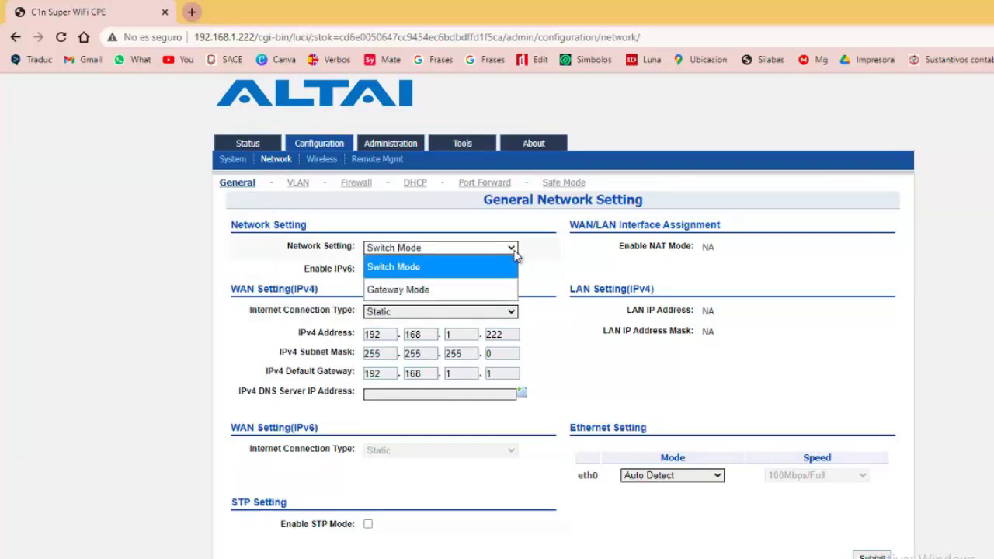
left_click(553, 254)
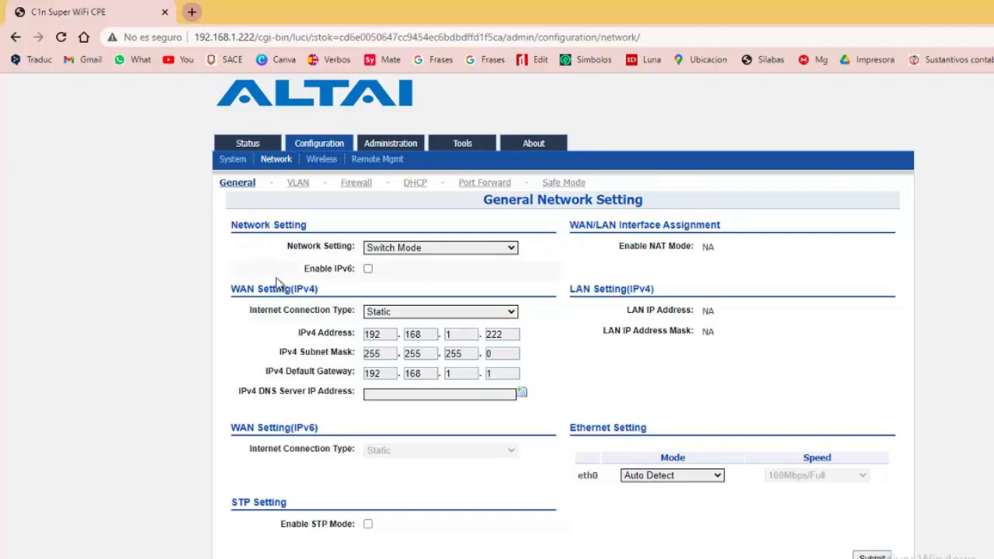
left_click(517, 313)
left_click(474, 331)
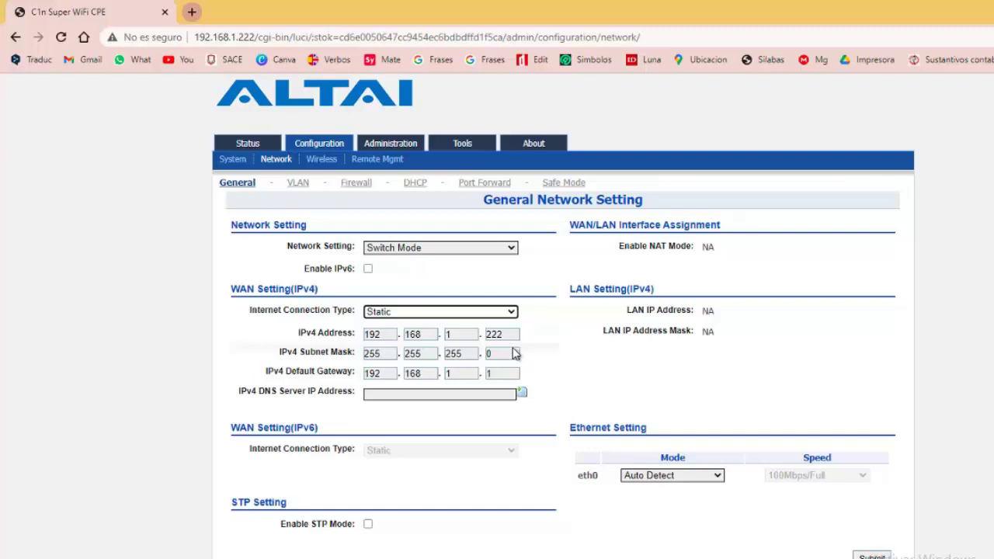
left_click(460, 334)
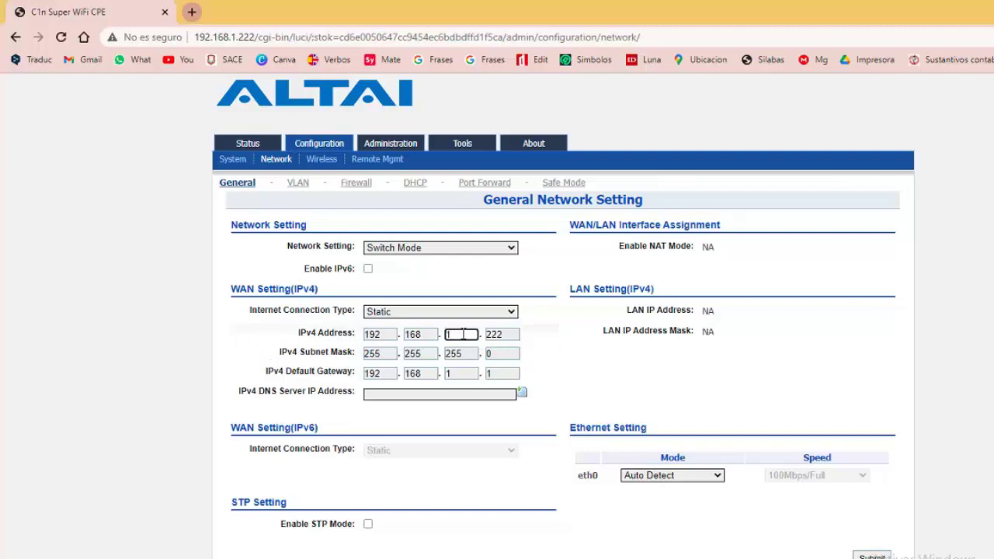
left_click(552, 343)
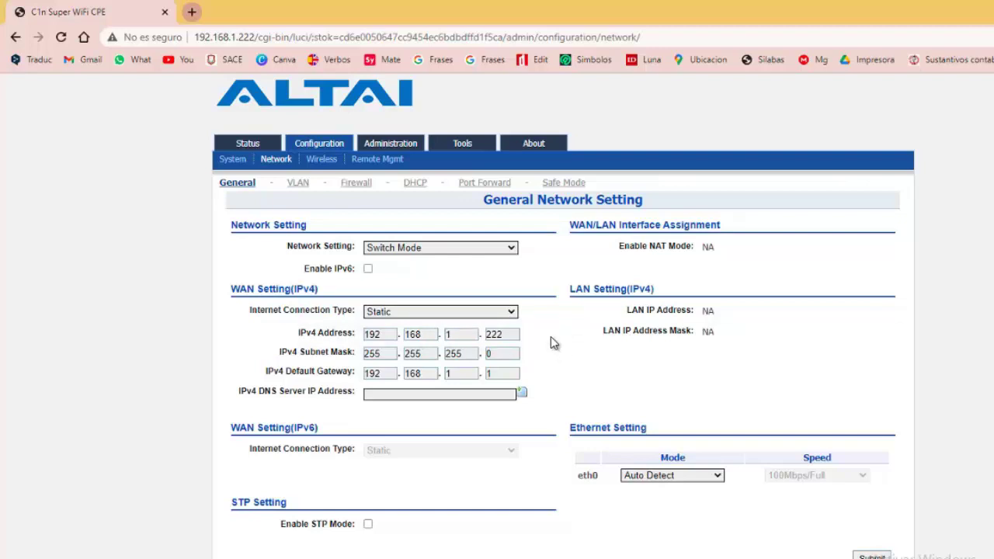
- Set the IPv4 default gateway to 192.168.22.22
left_click(499, 374)
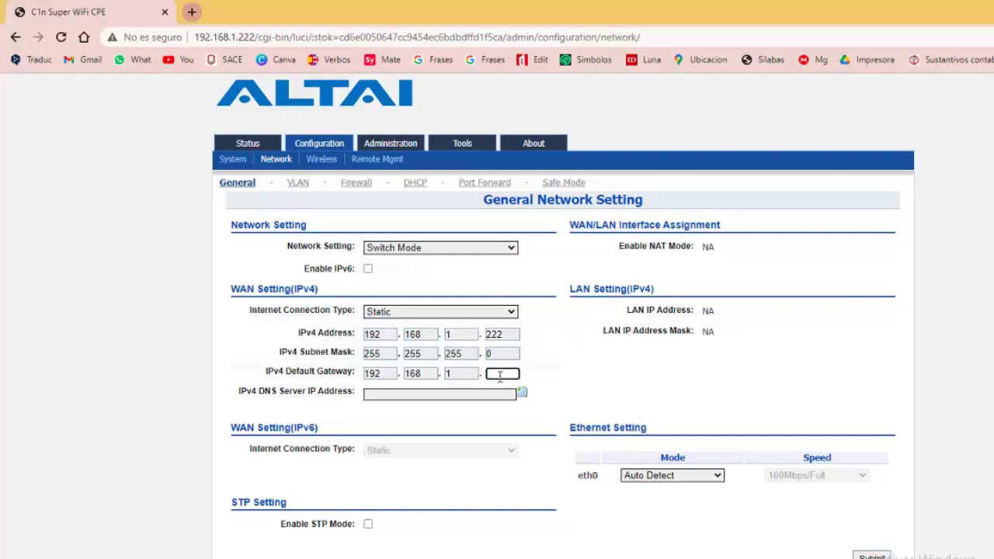
type("22")
key("shift+Tab")
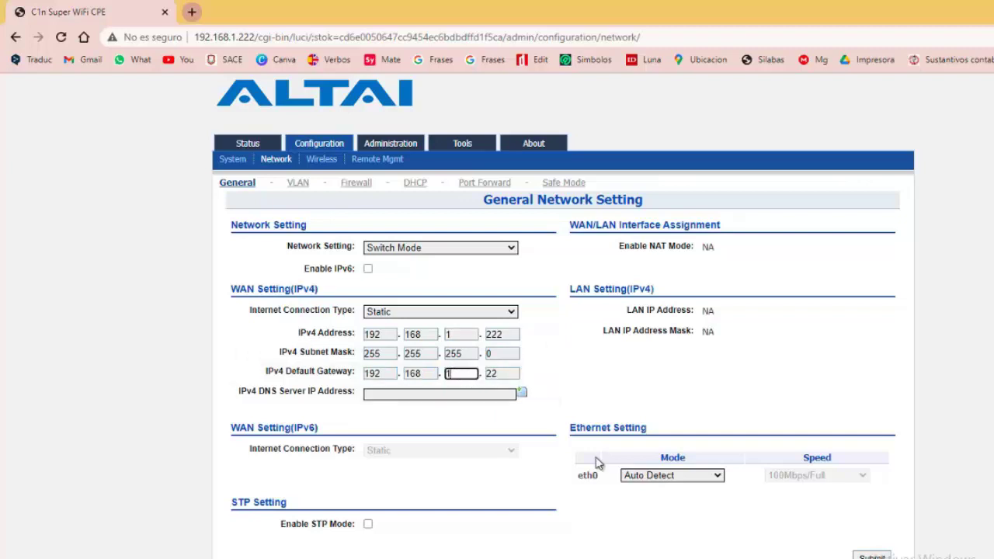
key("BackSpace")
type("22")
left_click(567, 387)
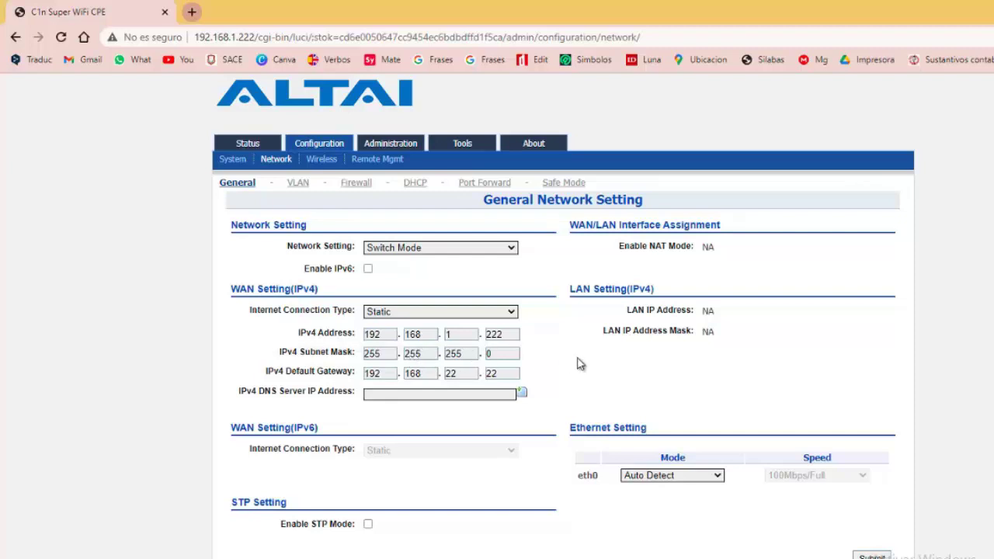
- Set the third octet of the IPv4 address to 22
left_click(469, 392)
left_click(458, 334)
key("BackSpace")
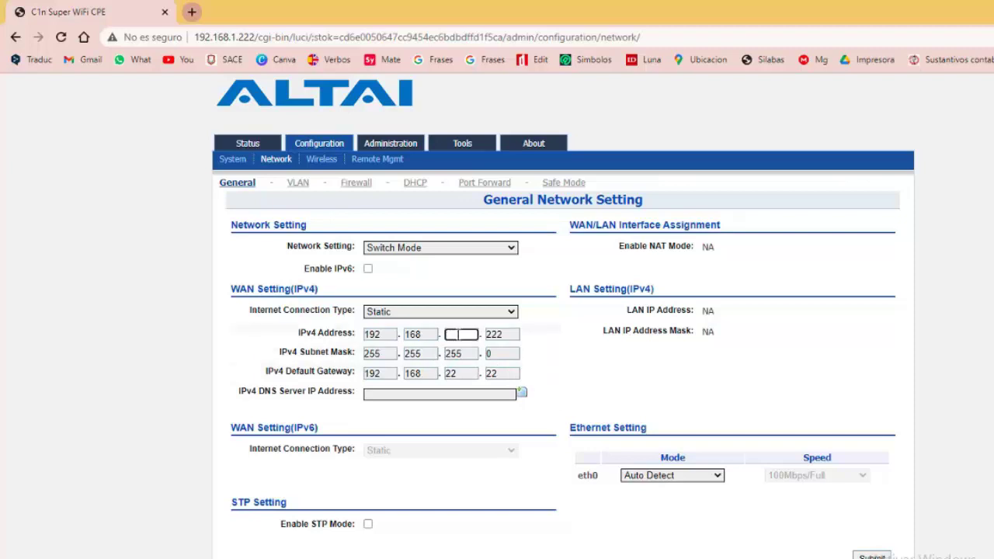
type("22")
left_click(553, 354)
left_click(503, 337)
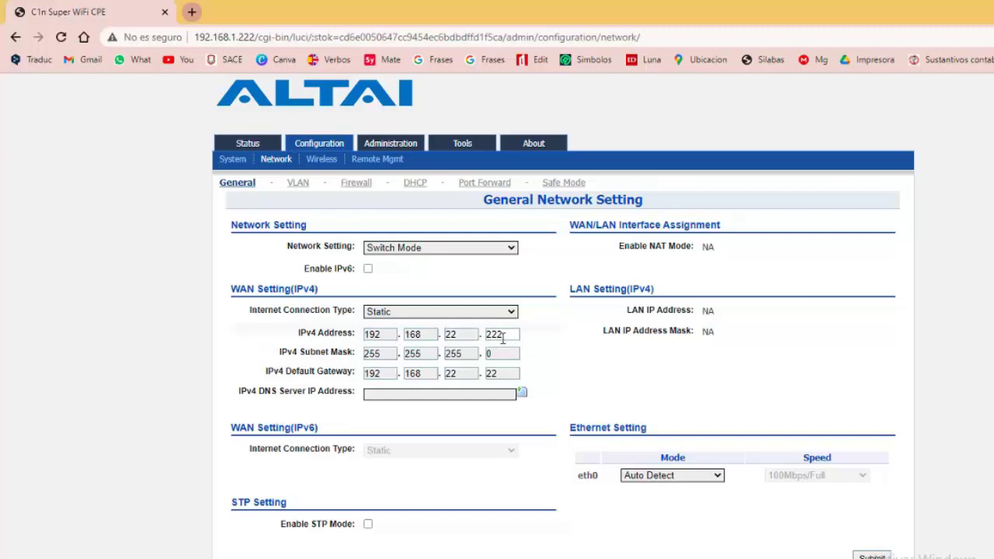